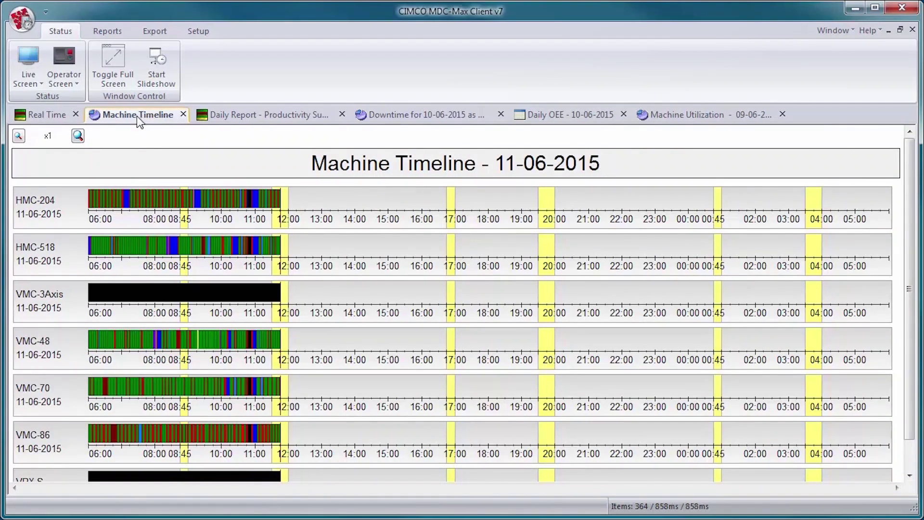
pyautogui.scroll(1, 140, 265)
pyautogui.scroll(1, 123, 274)
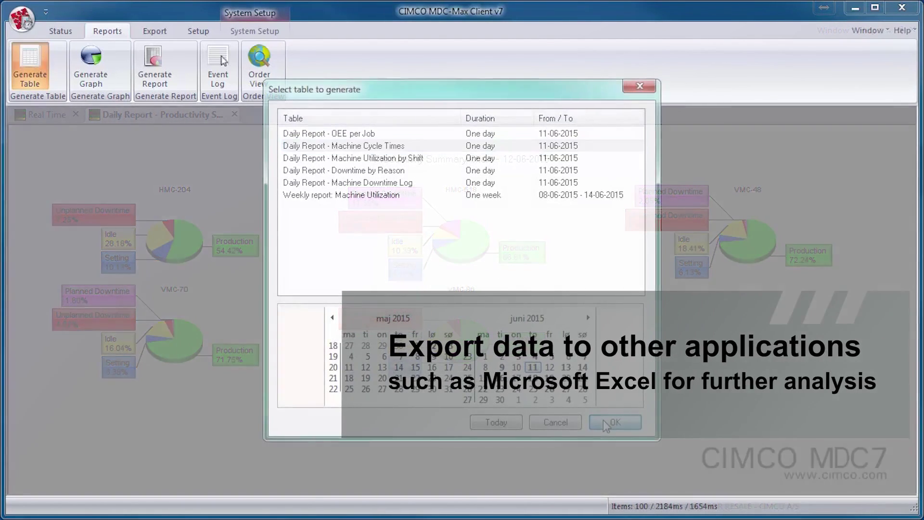
# - Generate the 'Daily Report - Machine Cycle Times' table from the zoomed timeline
pyautogui.click(612, 422)
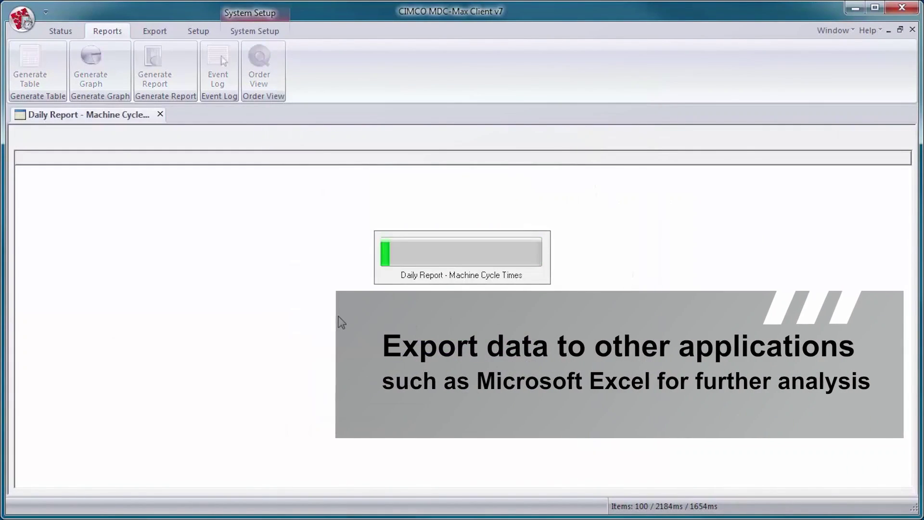
# - Export the cycle times report to Excel and view the VMC-70 sheet
pyautogui.click(155, 31)
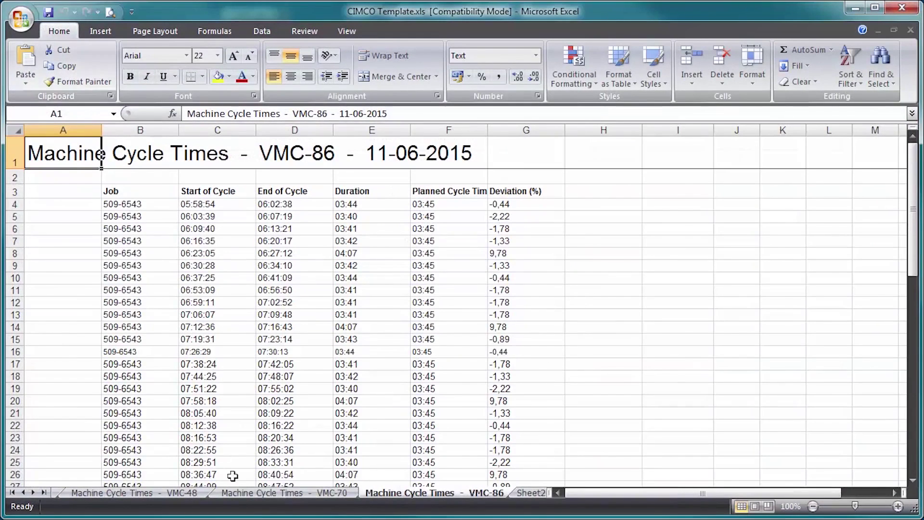
pyautogui.click(263, 494)
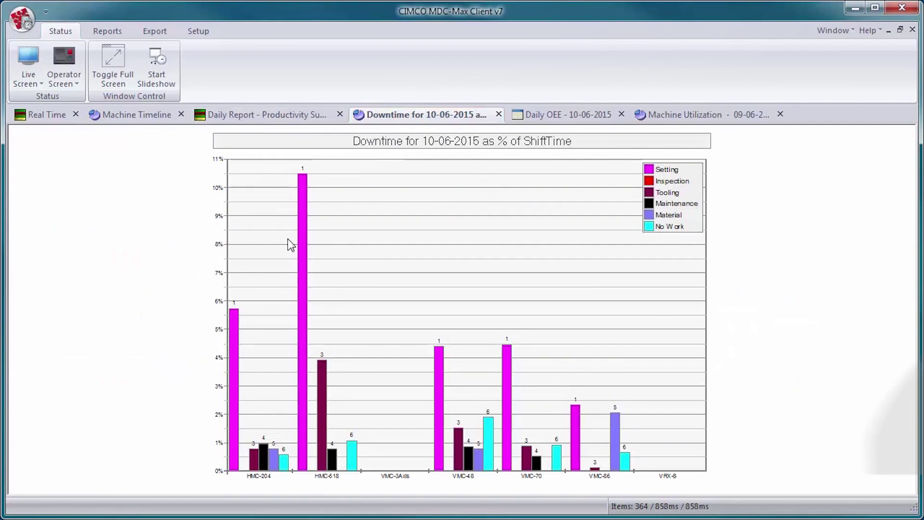
# - View the Daily OEE and Machine Utilization reports, then filter the event log to HMC-204
pyautogui.click(536, 118)
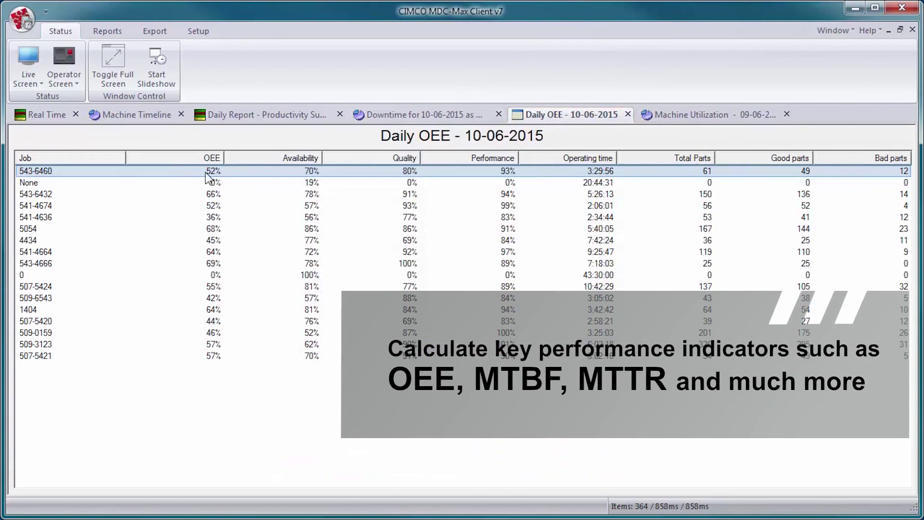
pyautogui.click(697, 116)
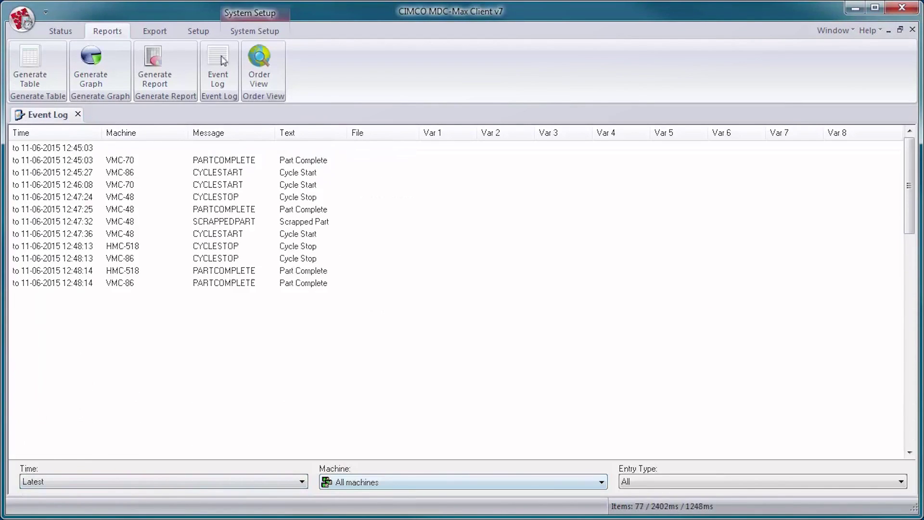
pyautogui.click(585, 482)
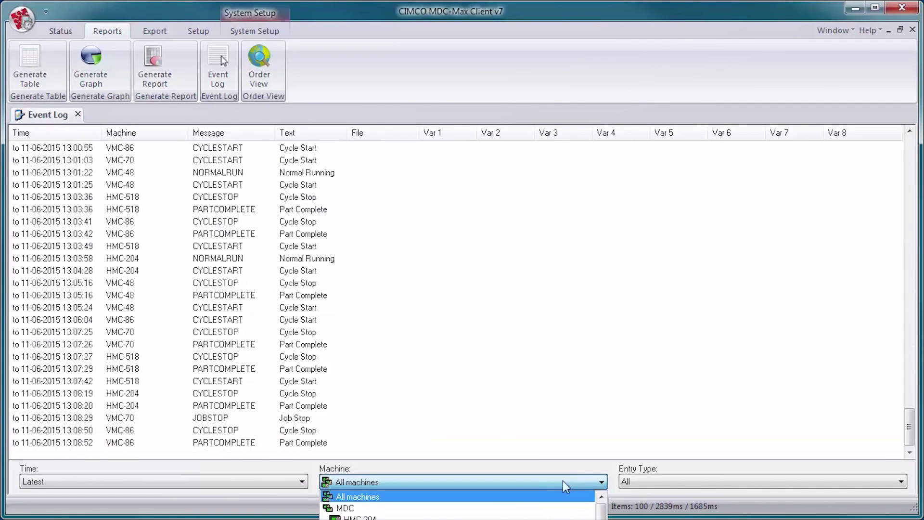
pyautogui.click(468, 518)
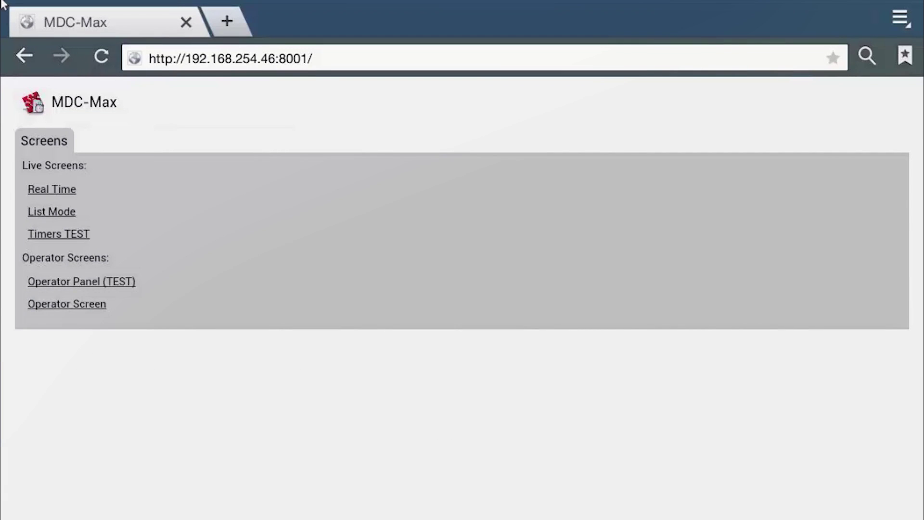
# - View the Real Time live screen, then return to the Screens list
pyautogui.click(51, 189)
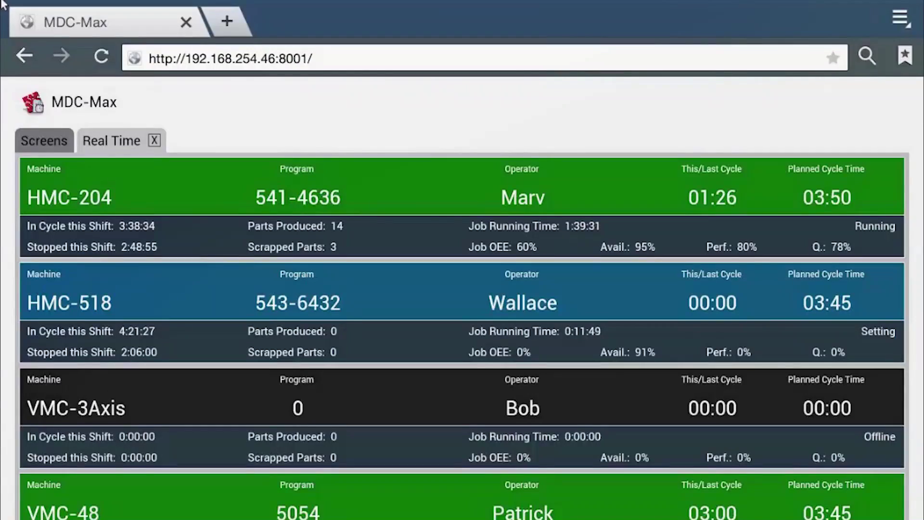
pyautogui.click(866, 394)
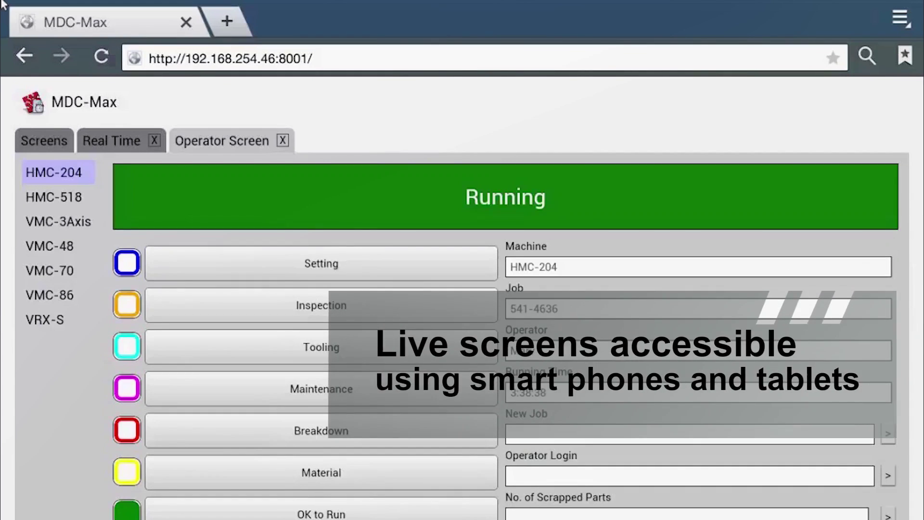
pyautogui.scroll(-1, 462, 325)
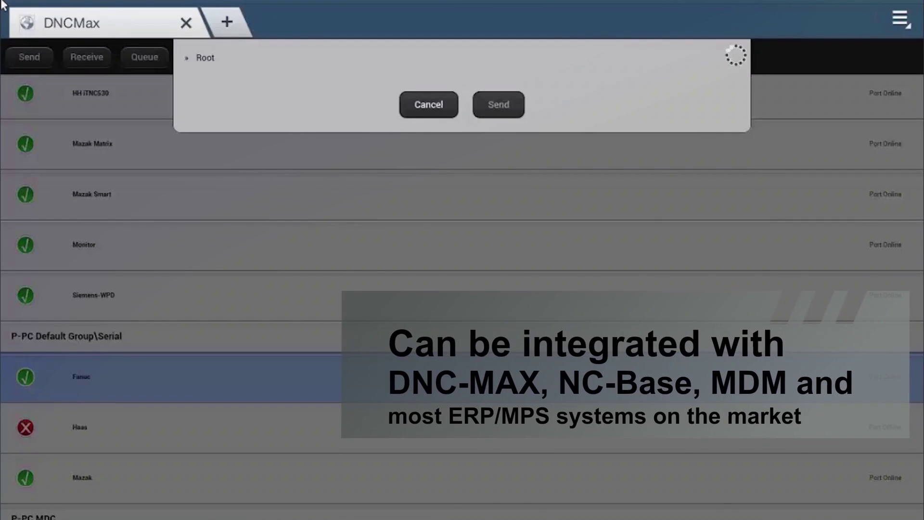
pyautogui.scroll(-2, 462, 216)
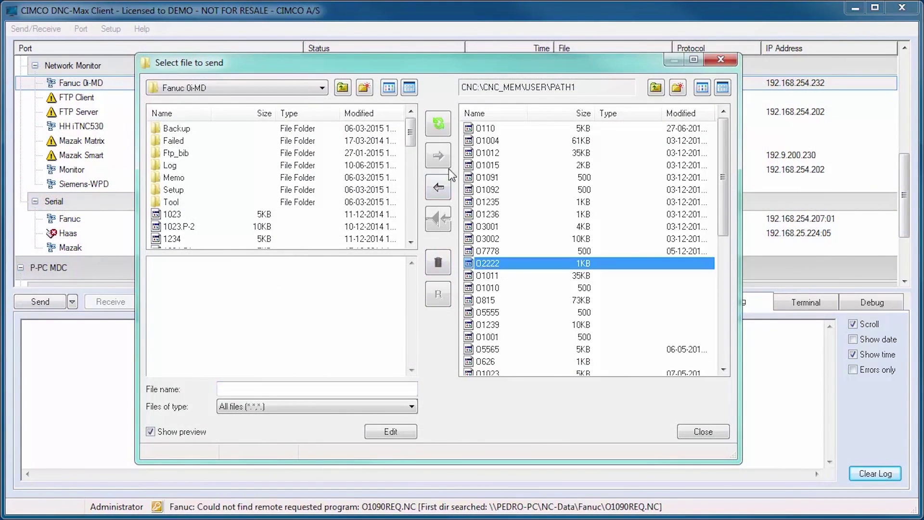
# - Queue program 00100.NC for reception on the Haas port
pyautogui.click(437, 188)
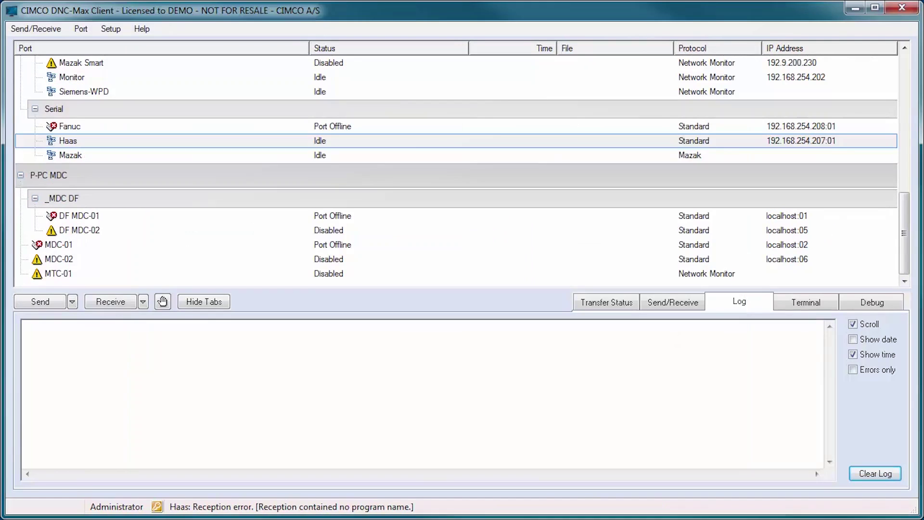